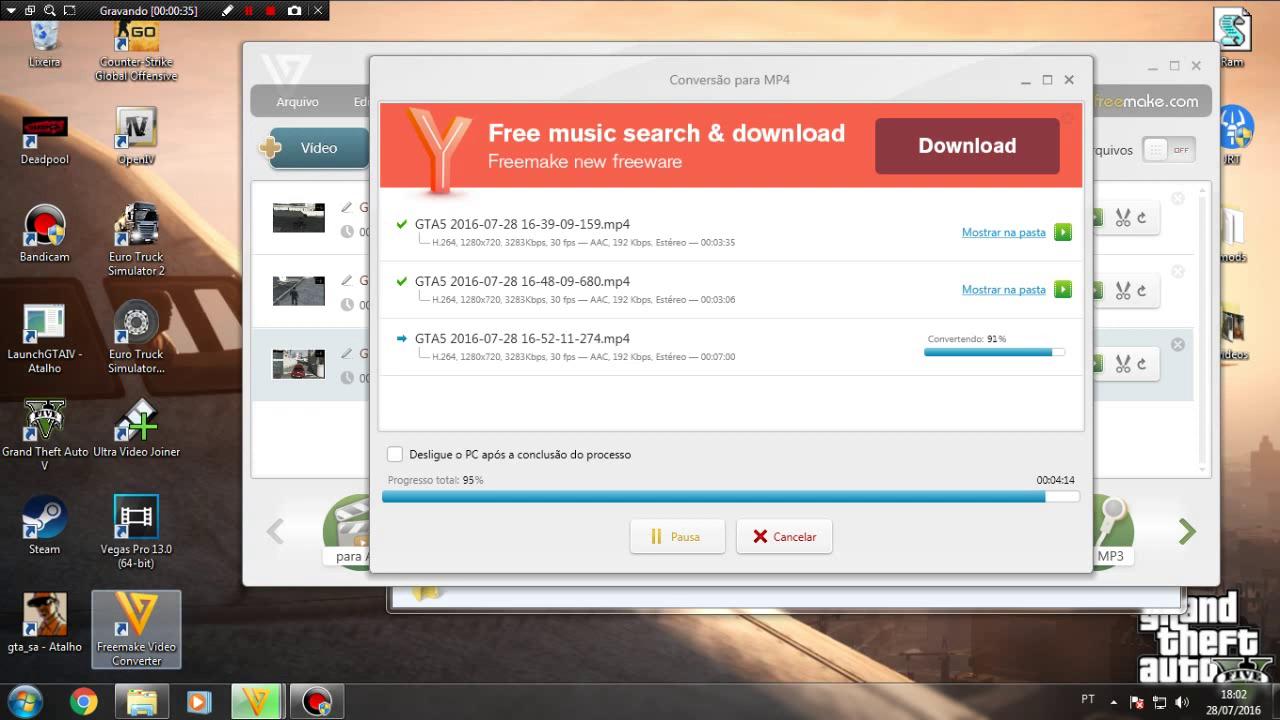
- Open the Freemake Video Converter shortcut's file location and go to the FMCommon\ConverterCommon\Resources folder
{"action": "right_click", "coordinate": [126, 627]}
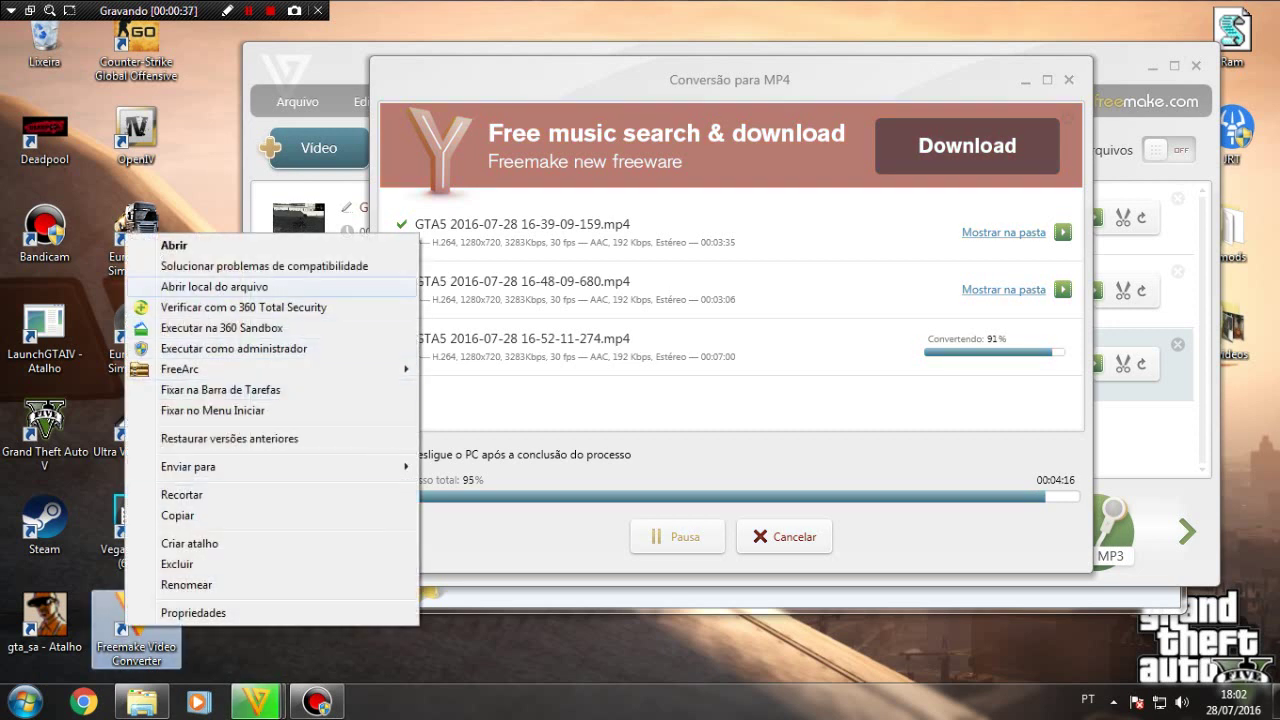
{"action": "left_click", "coordinate": [214, 286]}
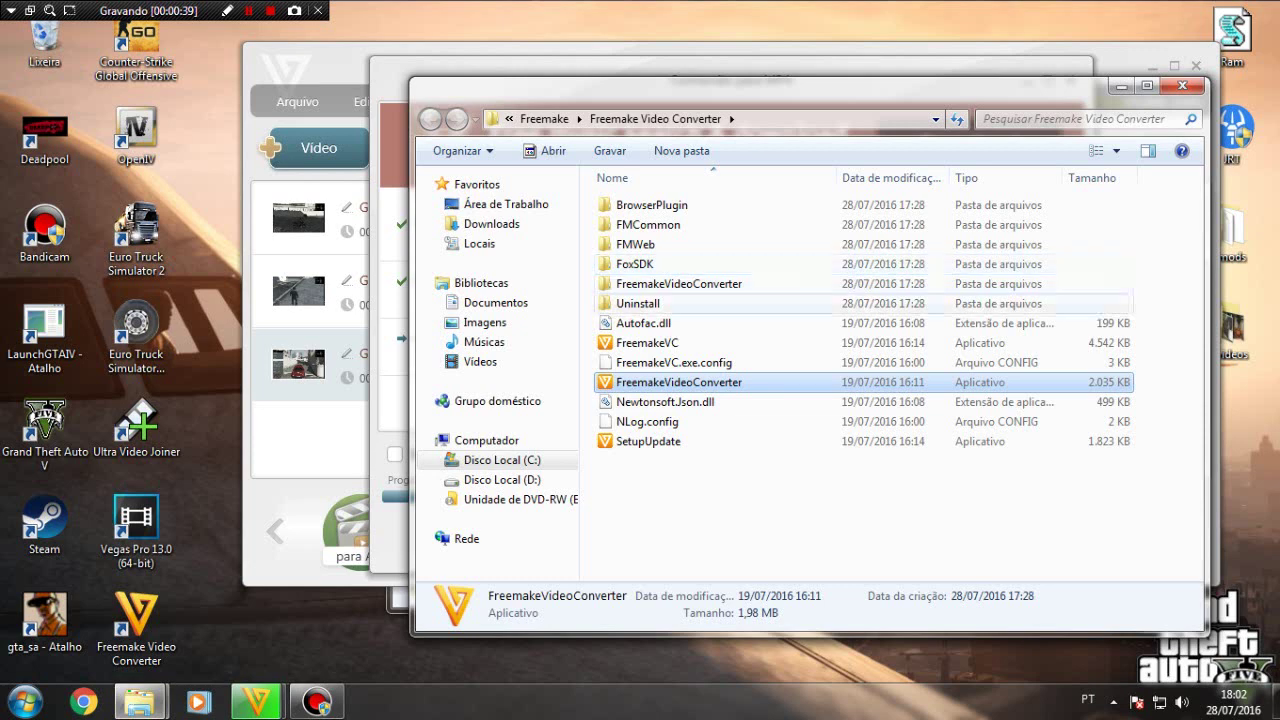
{"action": "left_click", "coordinate": [1166, 290]}
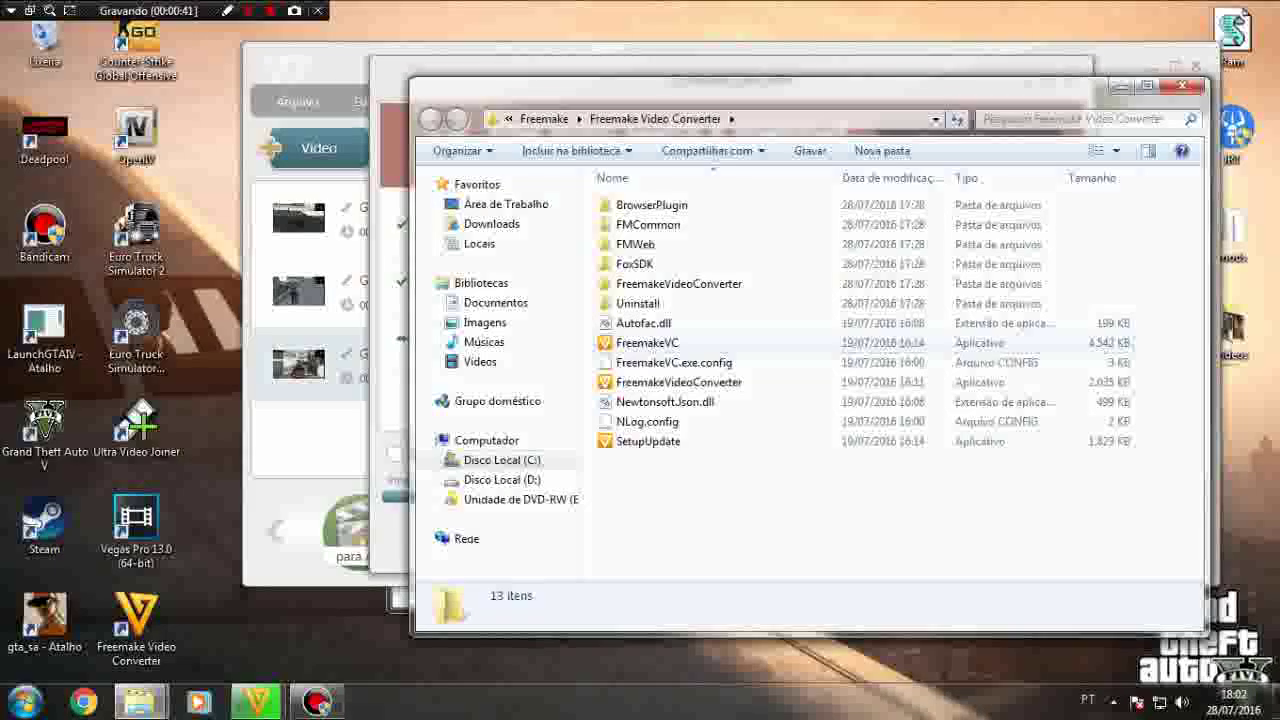
{"action": "double_click", "coordinate": [650, 225]}
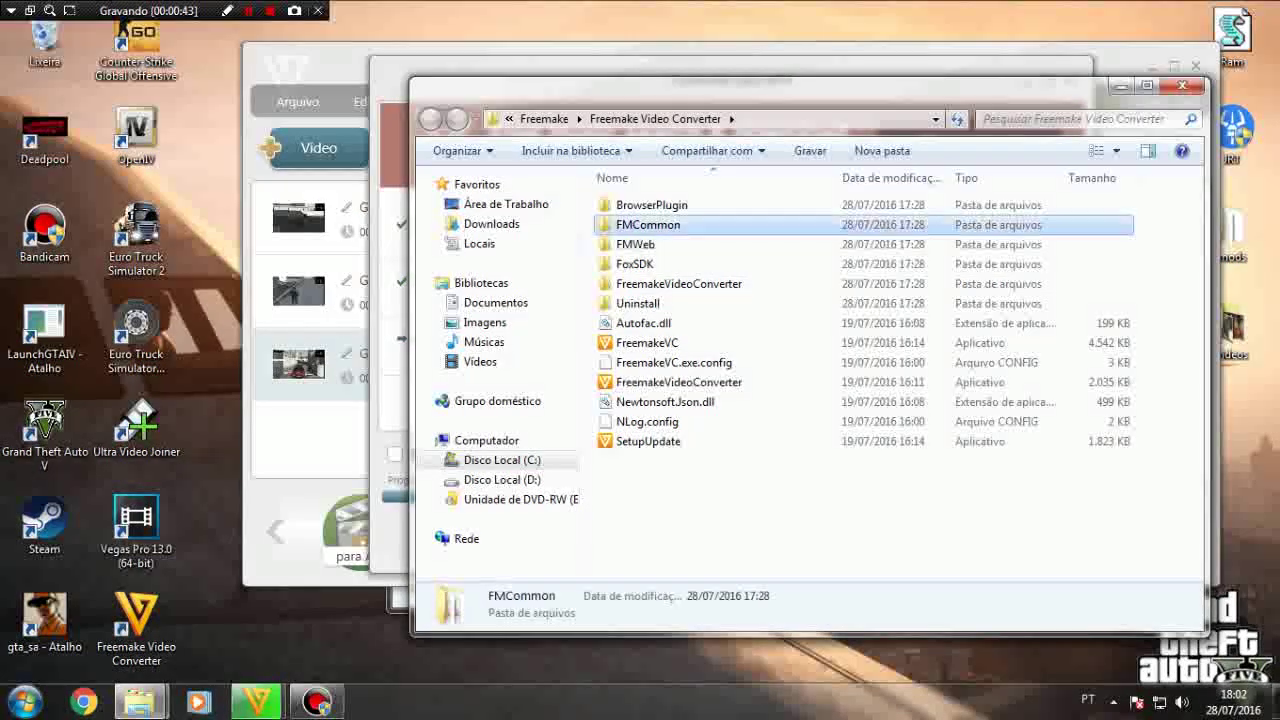
{"action": "scroll", "coordinate": [648, 224], "scroll_direction": "down", "scroll_amount": 2}
{"action": "scroll", "coordinate": [648, 224], "scroll_direction": "up", "scroll_amount": 2}
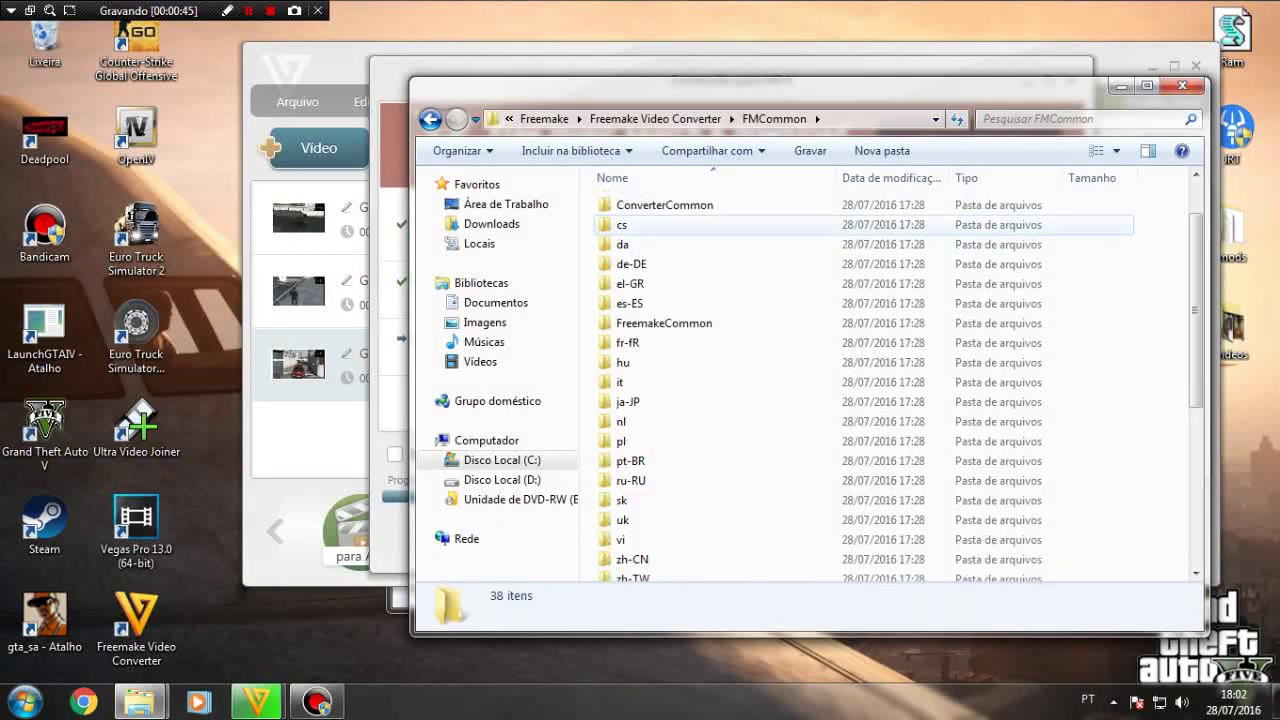
{"action": "double_click", "coordinate": [650, 205]}
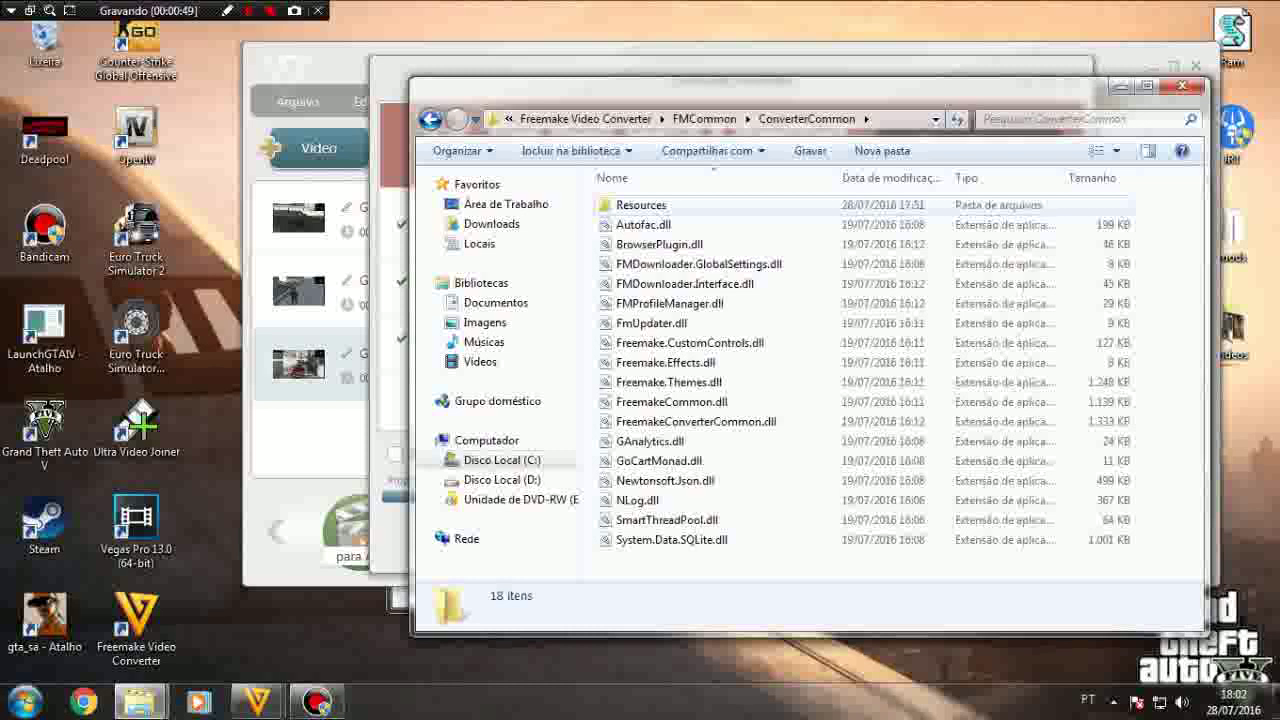
{"action": "double_click", "coordinate": [645, 205]}
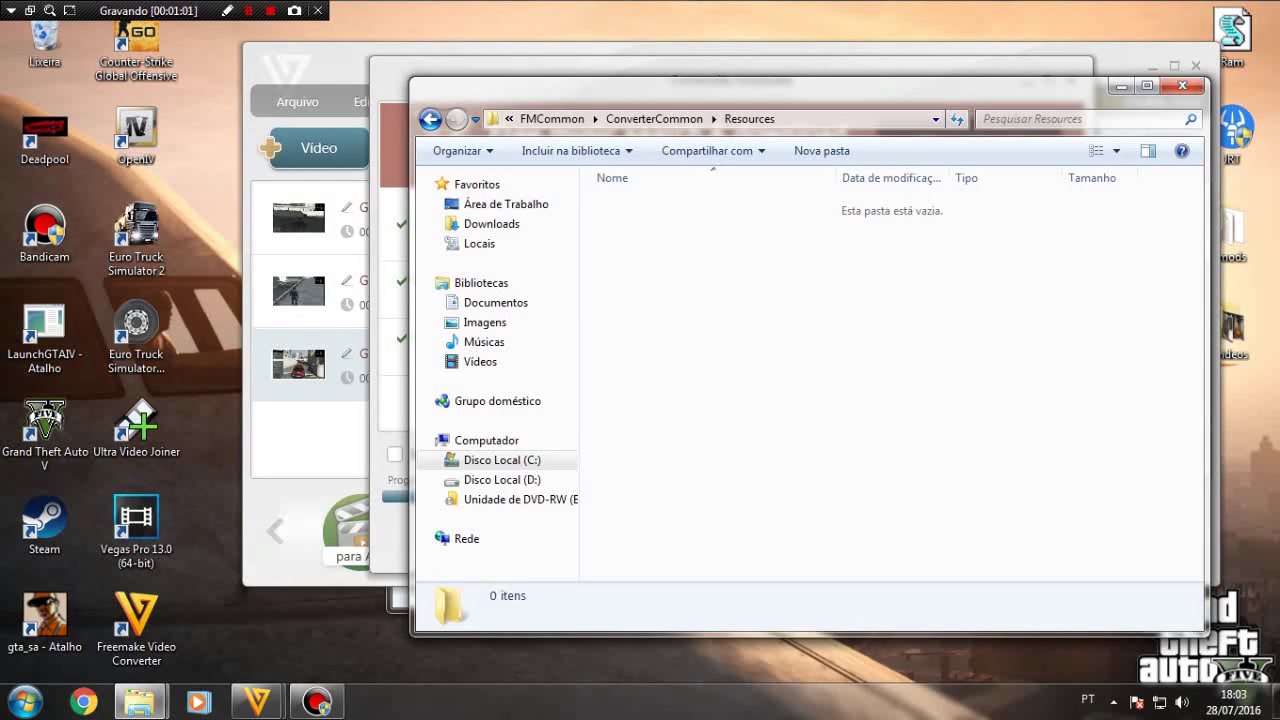
- Look inside the Recycle Bin and close it, then go up to the ConverterCommon folder and reopen Resources
{"action": "double_click", "coordinate": [44, 40]}
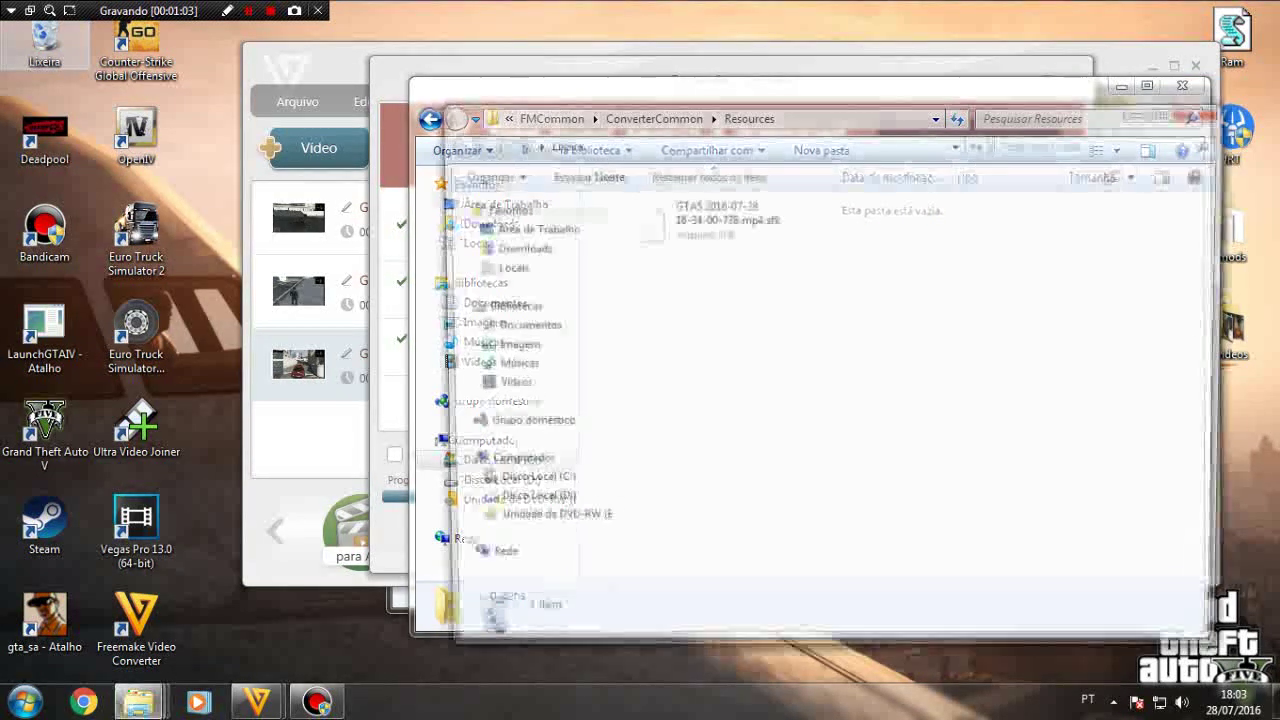
{"action": "left_click", "coordinate": [1206, 109]}
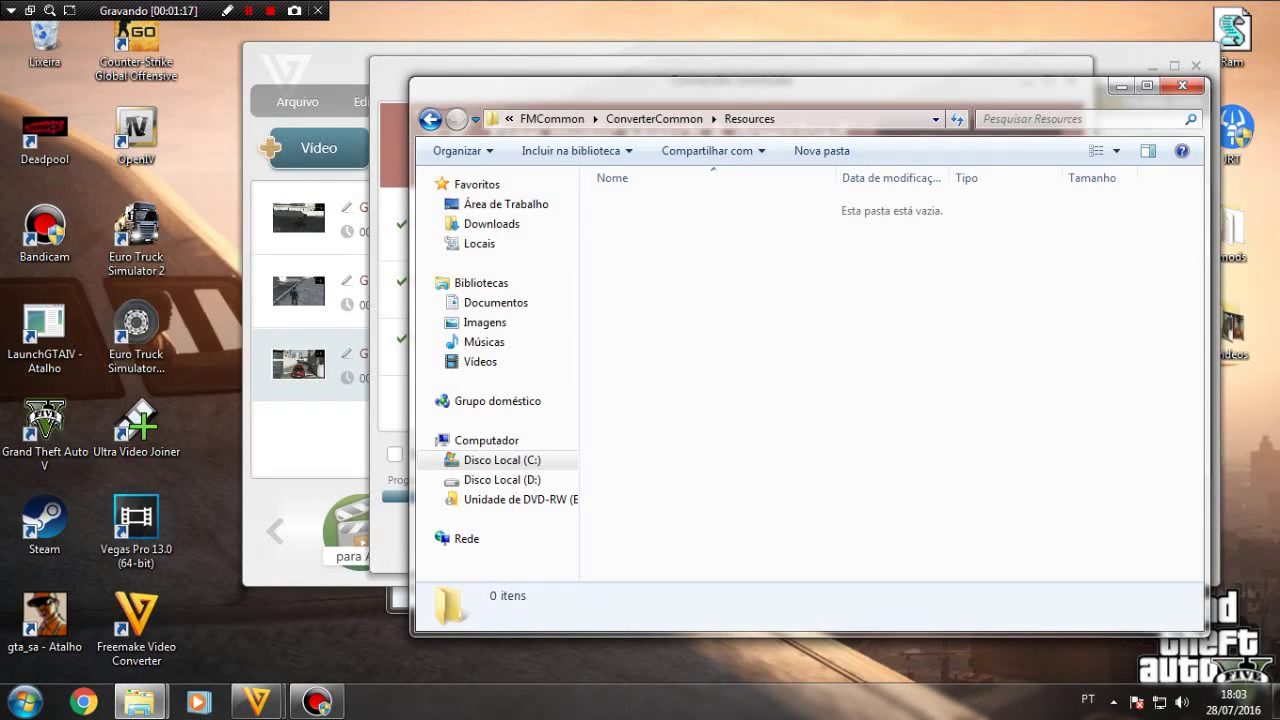
{"action": "key", "text": "BackSpace"}
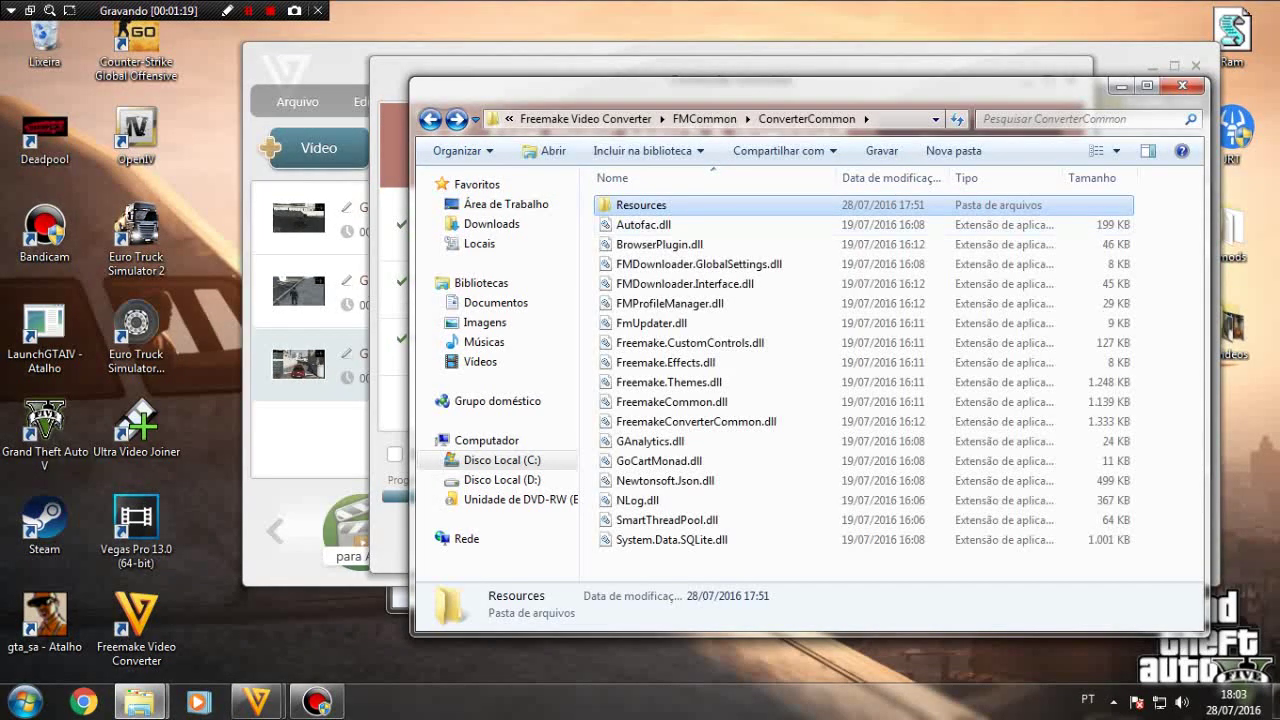
{"action": "key", "text": "Return"}
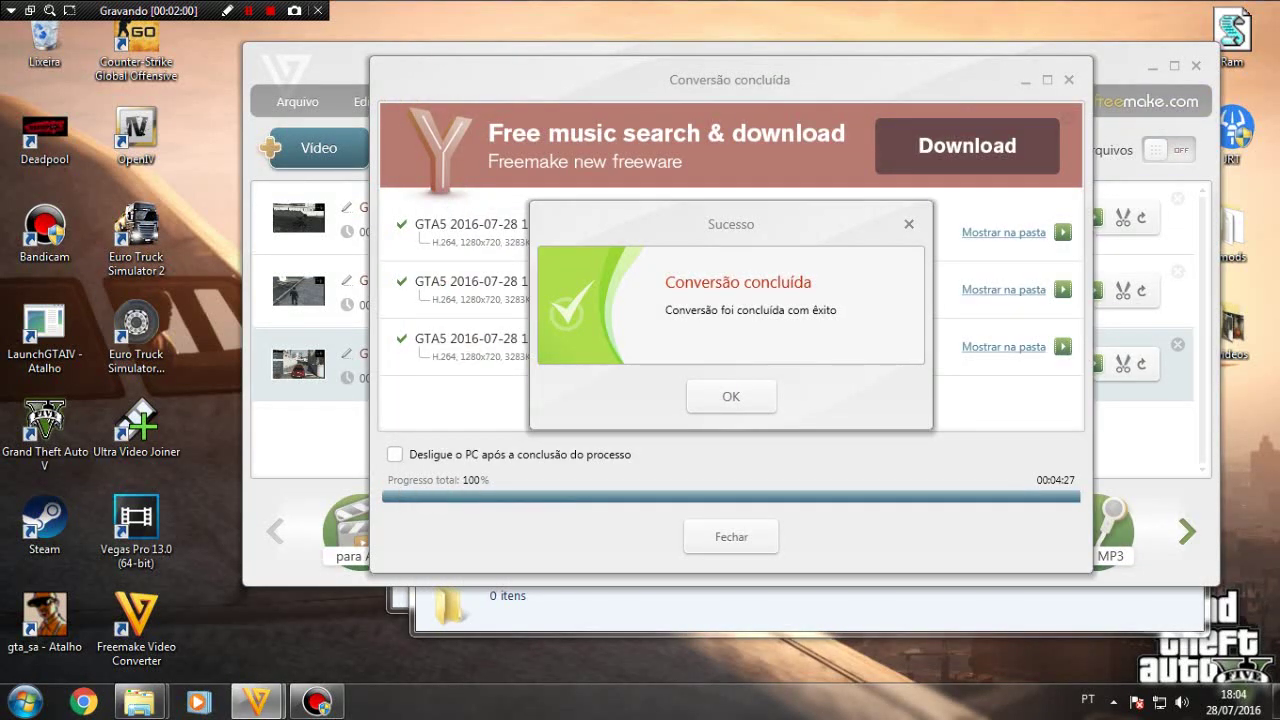
- Dismiss the conversion success message and close the Resources folder and the completed conversion window
{"action": "left_click", "coordinate": [731, 397]}
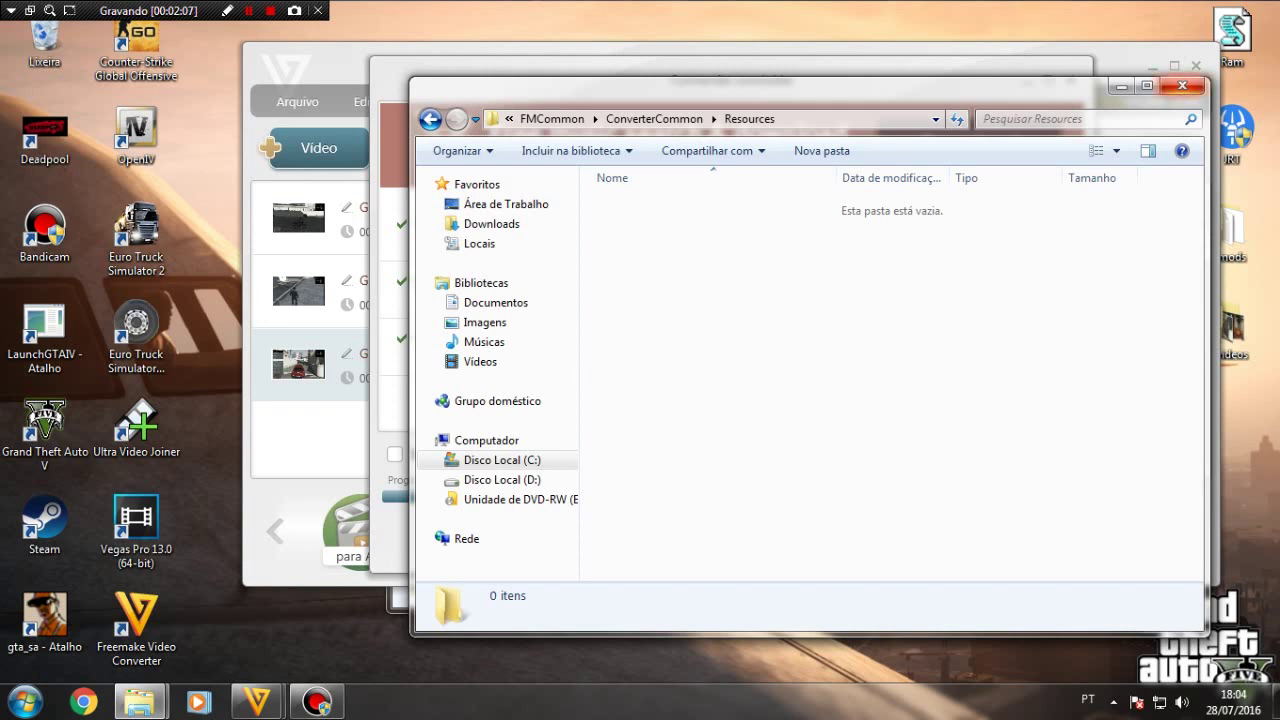
{"action": "left_click", "coordinate": [1182, 86]}
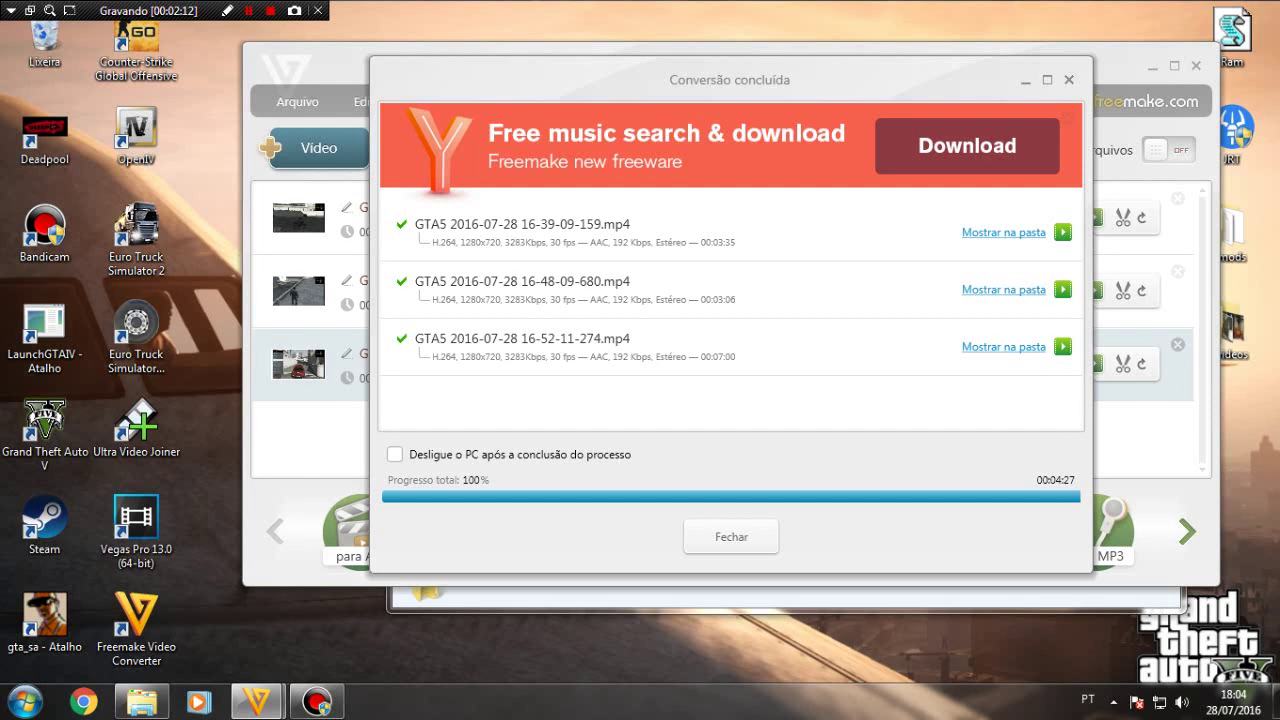
{"action": "left_click", "coordinate": [1068, 79]}
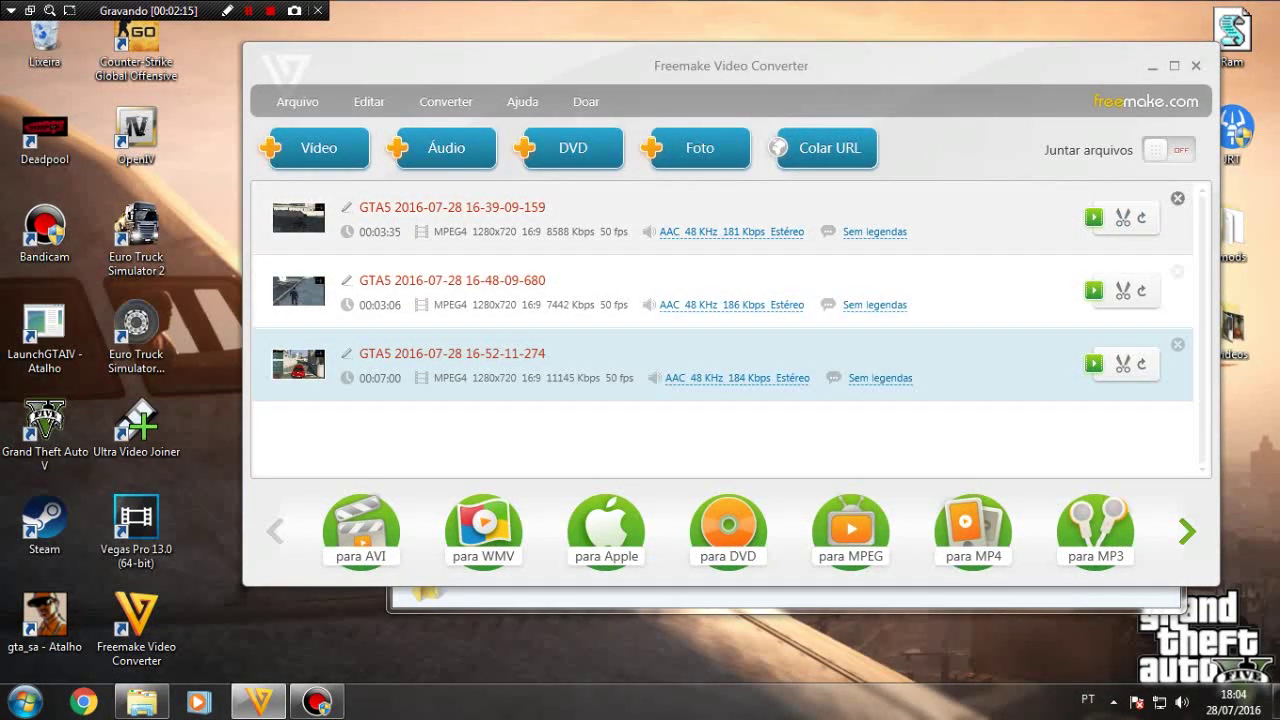
{"action": "left_click", "coordinate": [1177, 198]}
{"action": "left_click", "coordinate": [1177, 198]}
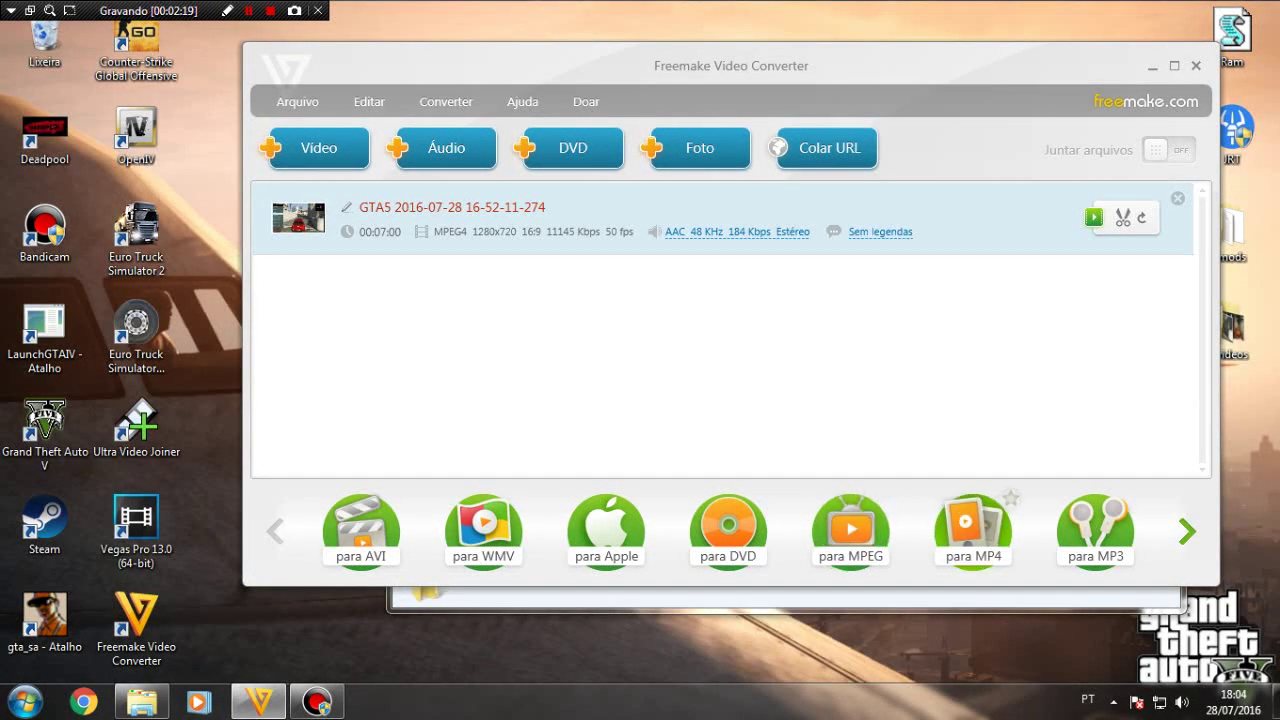
{"action": "left_click", "coordinate": [972, 530]}
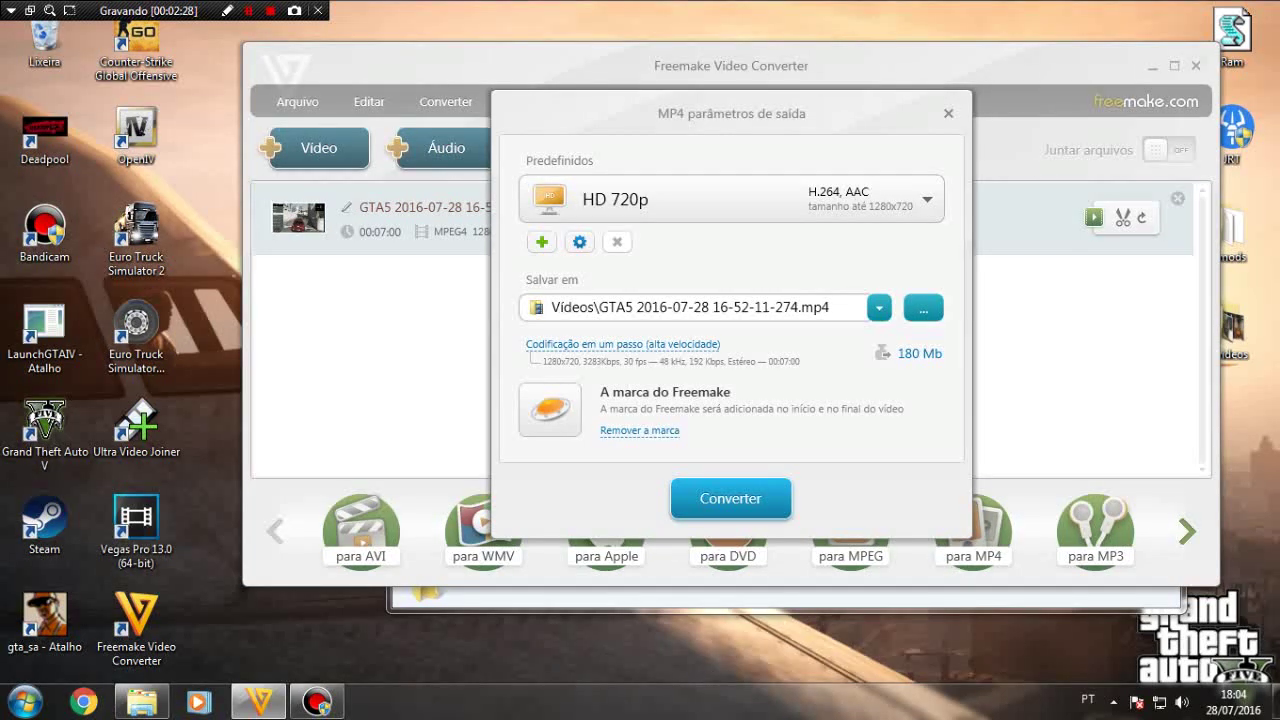
{"action": "left_click", "coordinate": [730, 498]}
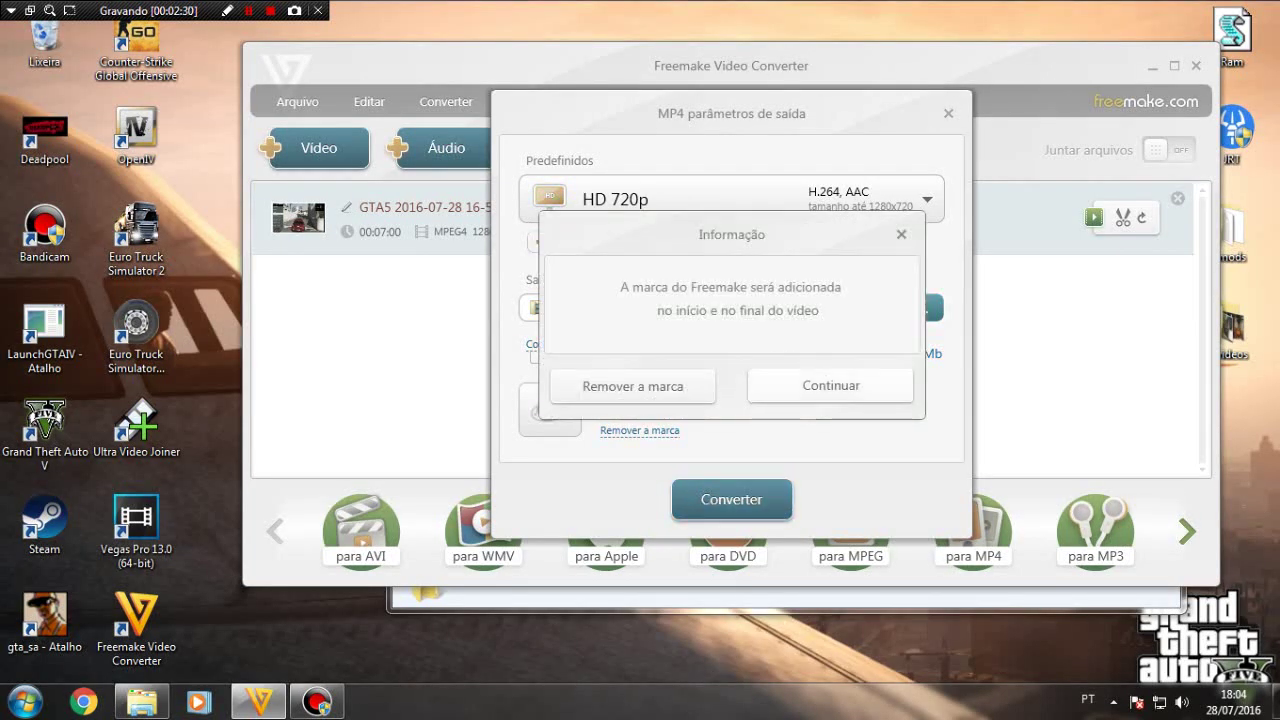
{"action": "left_click", "coordinate": [901, 234]}
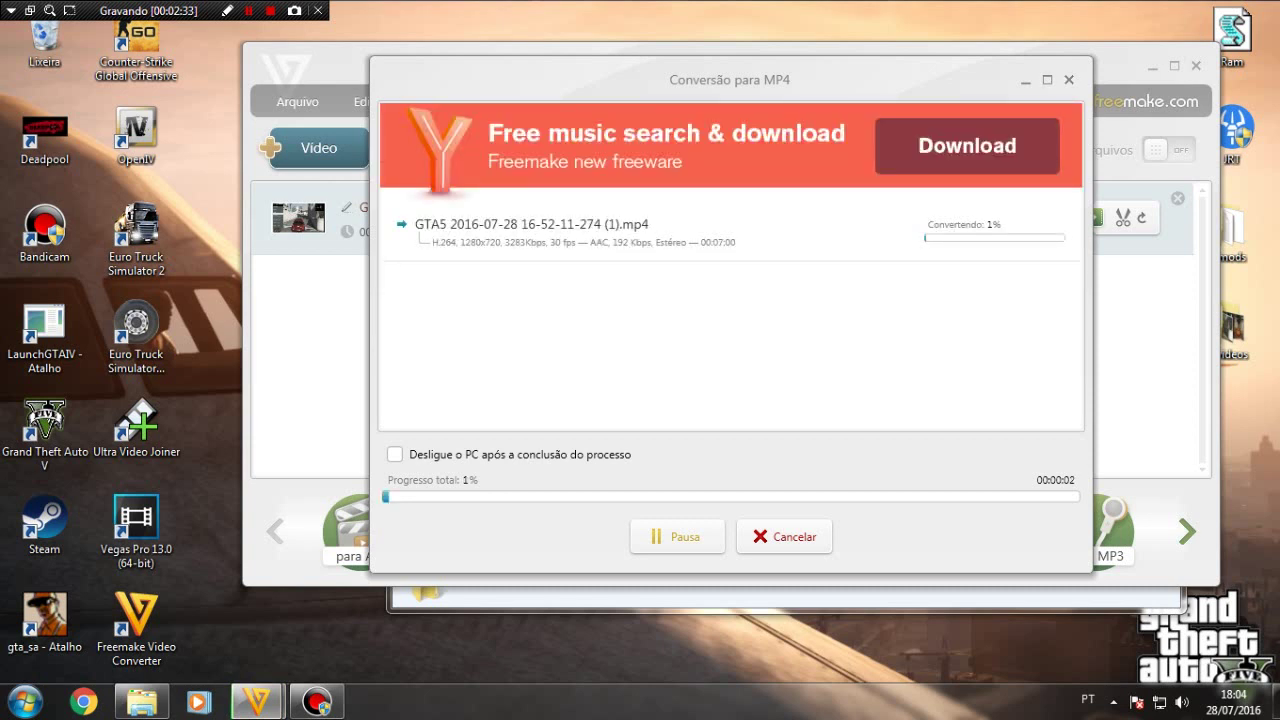
{"action": "left_click", "coordinate": [784, 536]}
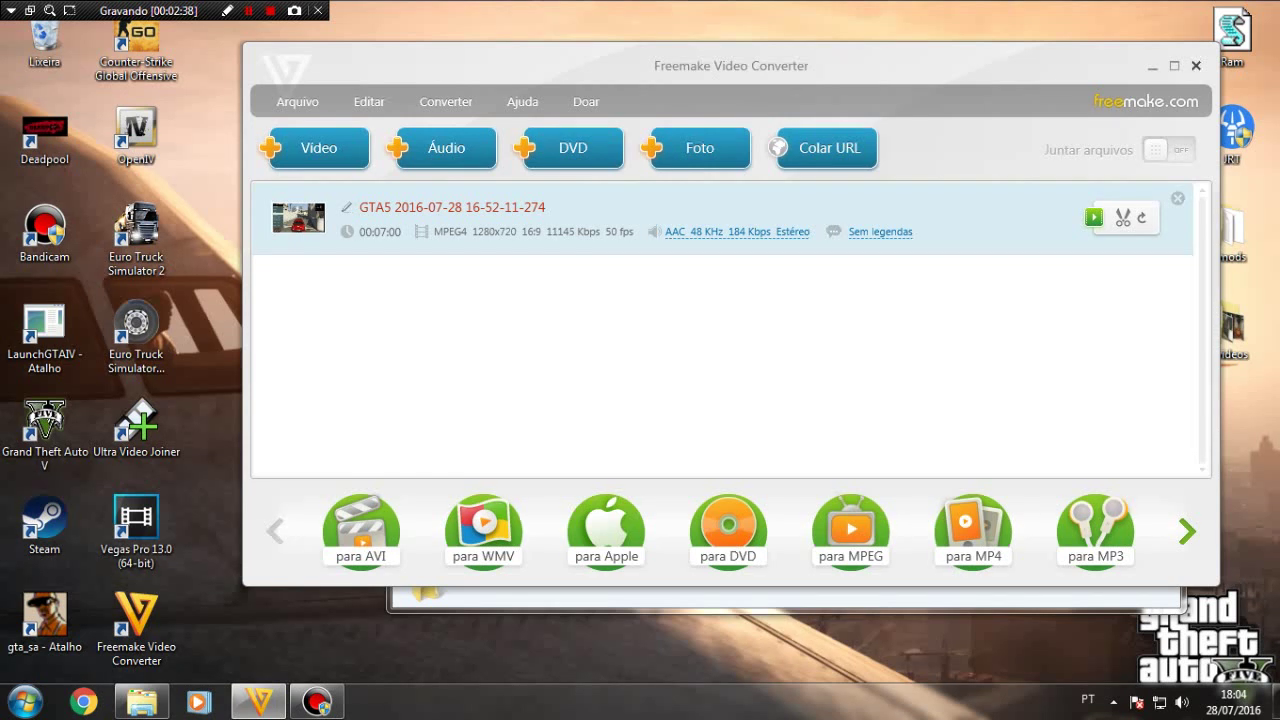
- Remove the remaining video from the list and close both the converter and the videos folder
{"action": "left_click", "coordinate": [1178, 198]}
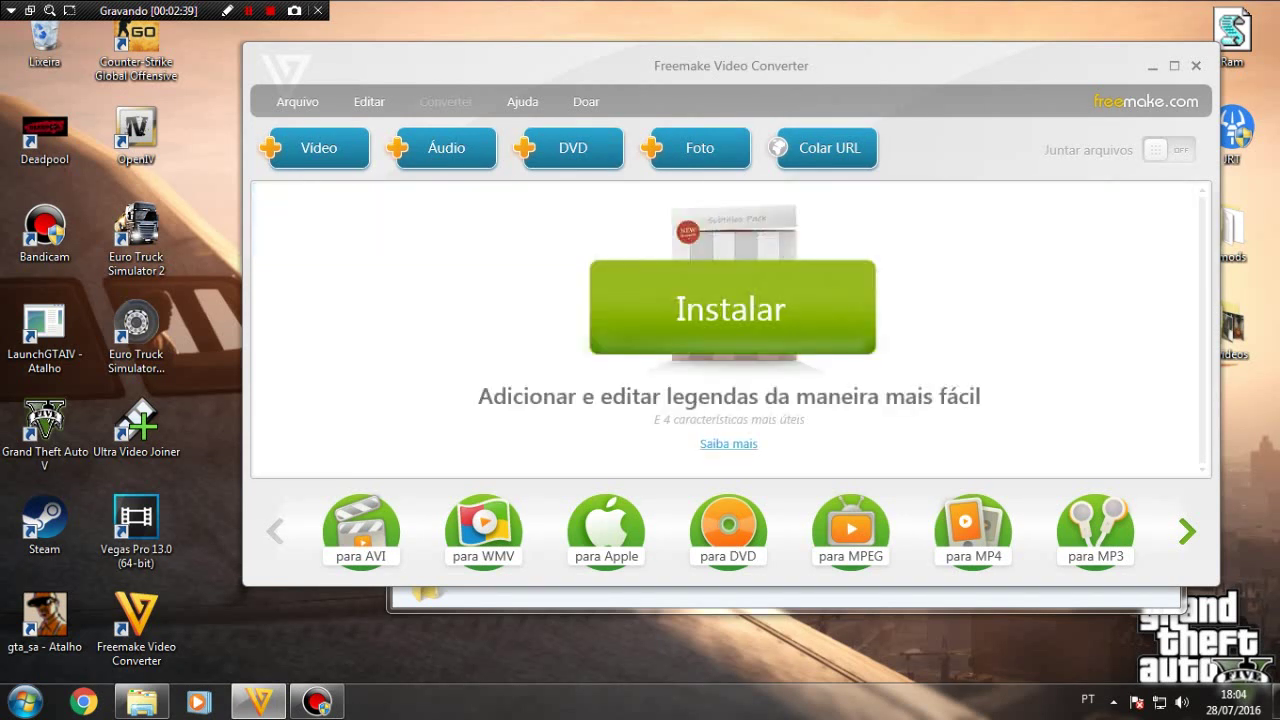
{"action": "left_click", "coordinate": [1196, 66]}
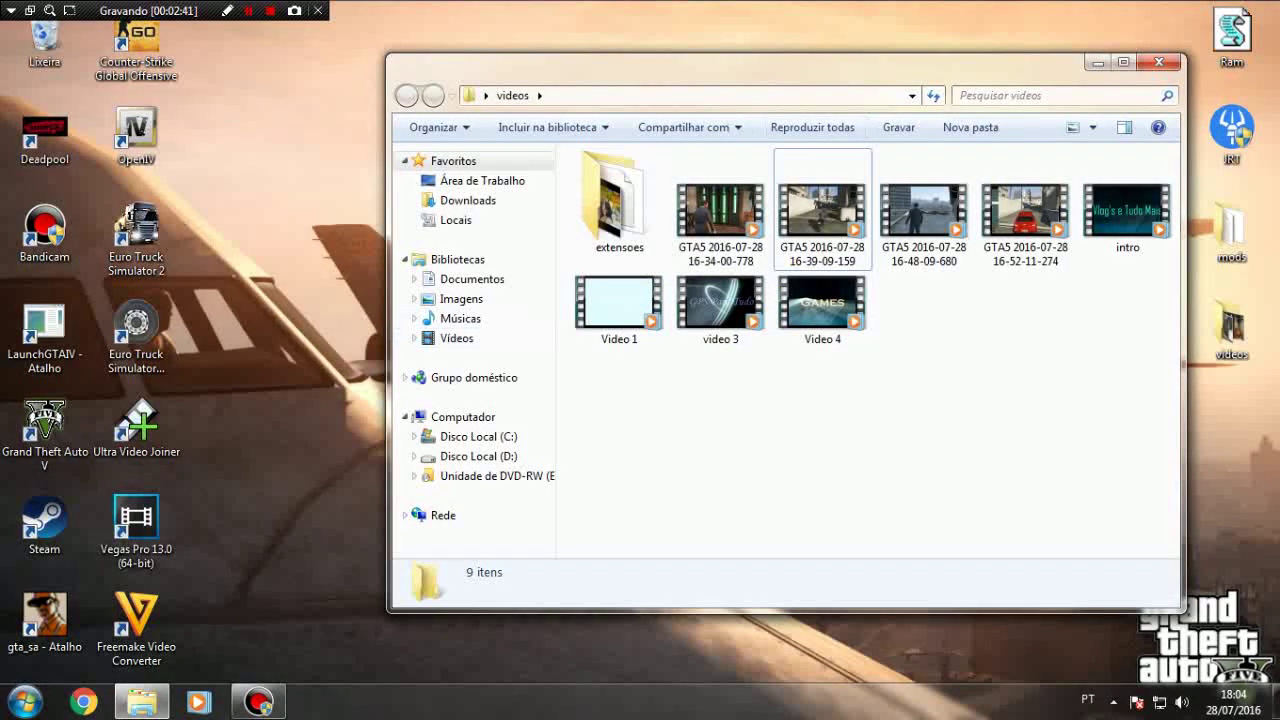
{"action": "left_click", "coordinate": [1159, 62]}
{"action": "key", "text": "super"}
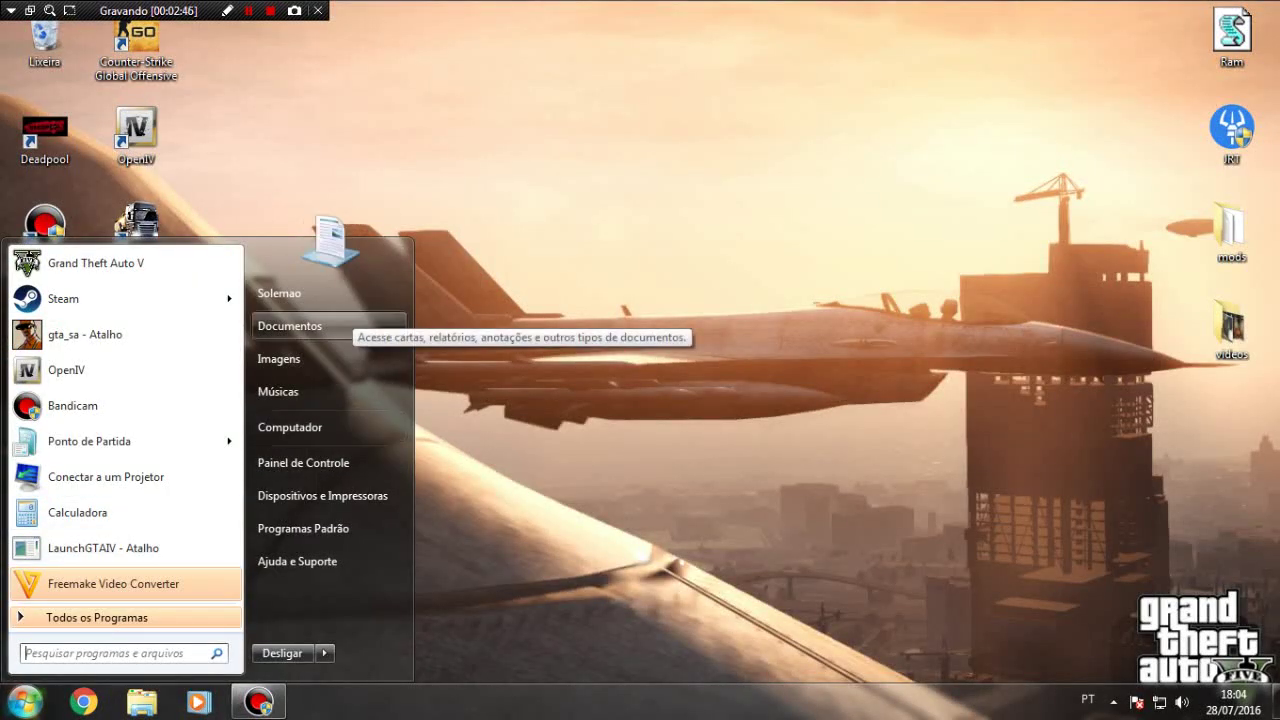
{"action": "key", "text": "Down"}
{"action": "key", "text": "Up"}
{"action": "key", "text": "Down"}
{"action": "key", "text": "Down"}
{"action": "key", "text": "Down"}
{"action": "key", "text": "Up"}
{"action": "key", "text": "Up"}
{"action": "key", "text": "Up"}
{"action": "key", "text": "Down"}
{"action": "key", "text": "Down"}
{"action": "key", "text": "Up"}
{"action": "key", "text": "Up"}
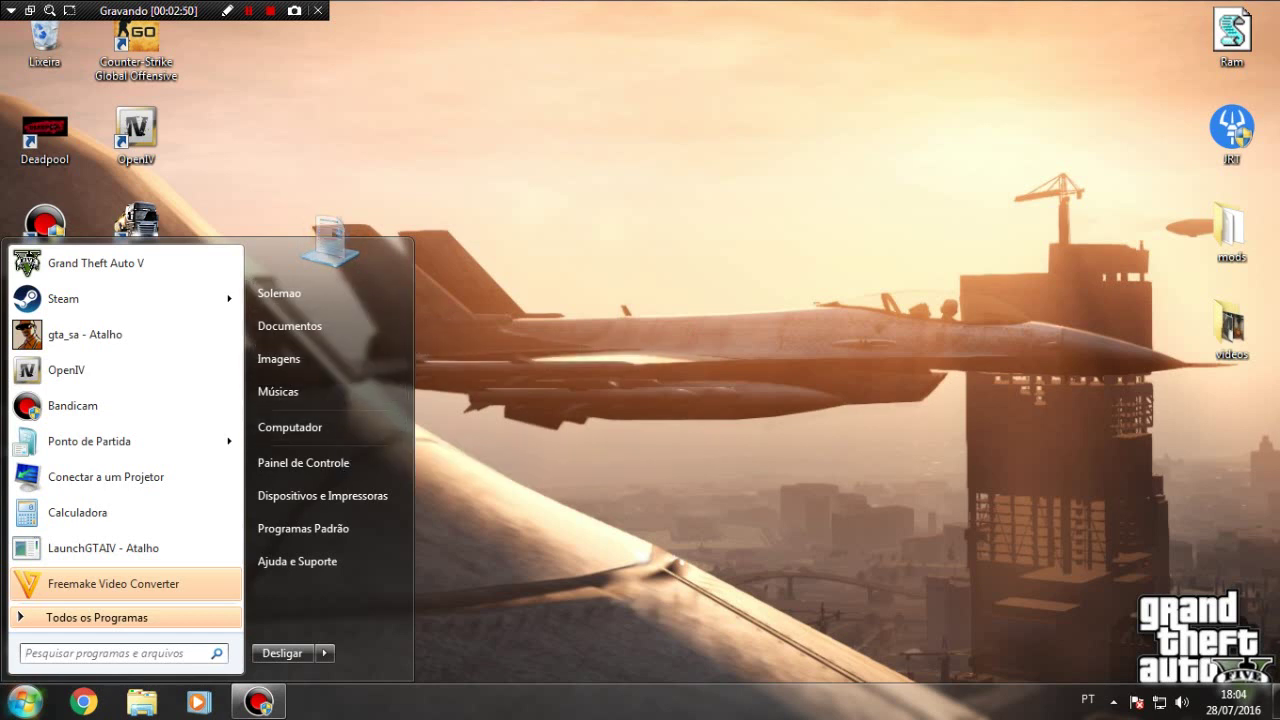
{"action": "key", "text": "Down"}
{"action": "key", "text": "Down"}
{"action": "key", "text": "Down"}
{"action": "key", "text": "Down"}
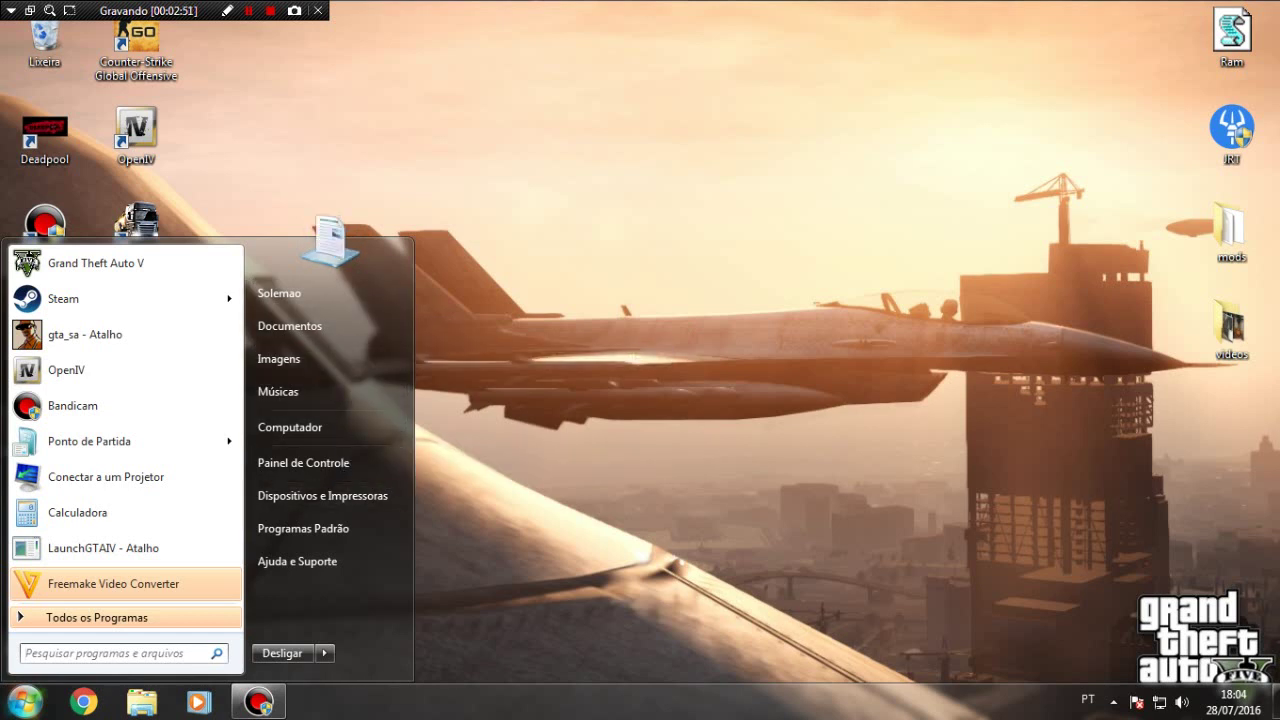
- Open the Vídeos library in Windows Explorer, where the converted files are saved
{"action": "left_click", "coordinate": [142, 702]}
{"action": "key", "text": "Right"}
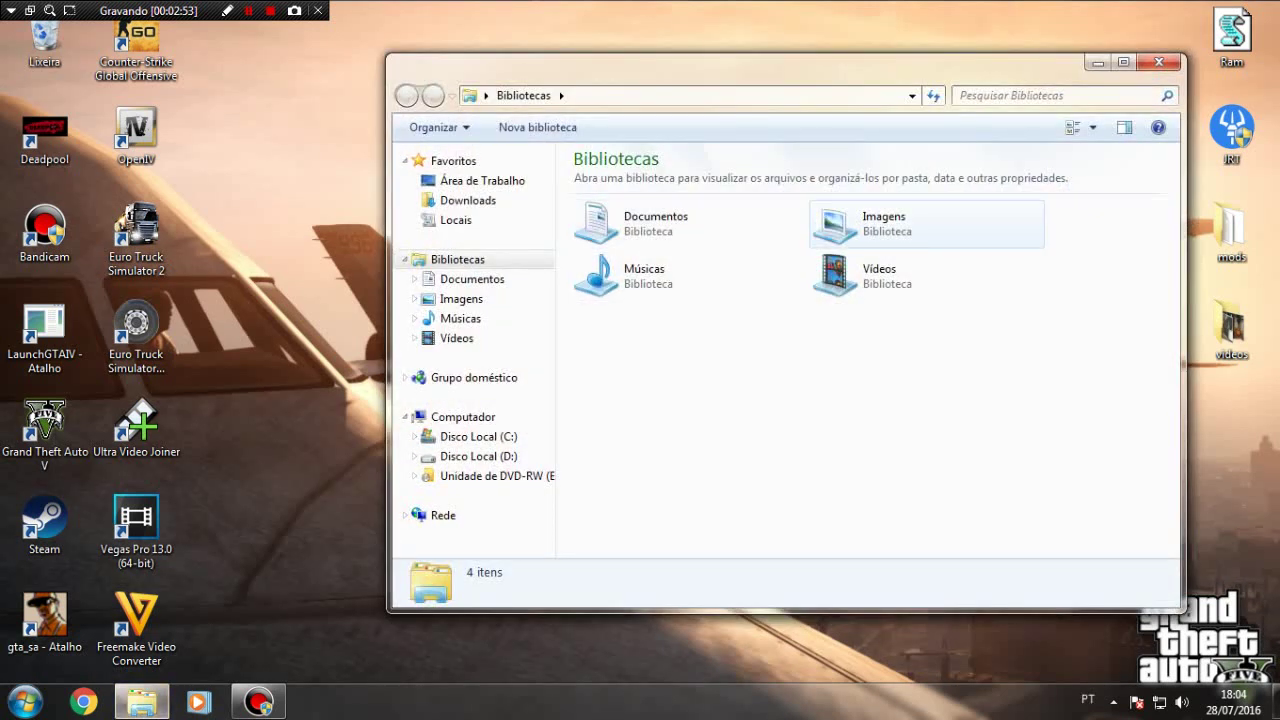
{"action": "key", "text": "Down"}
{"action": "key", "text": "Return"}
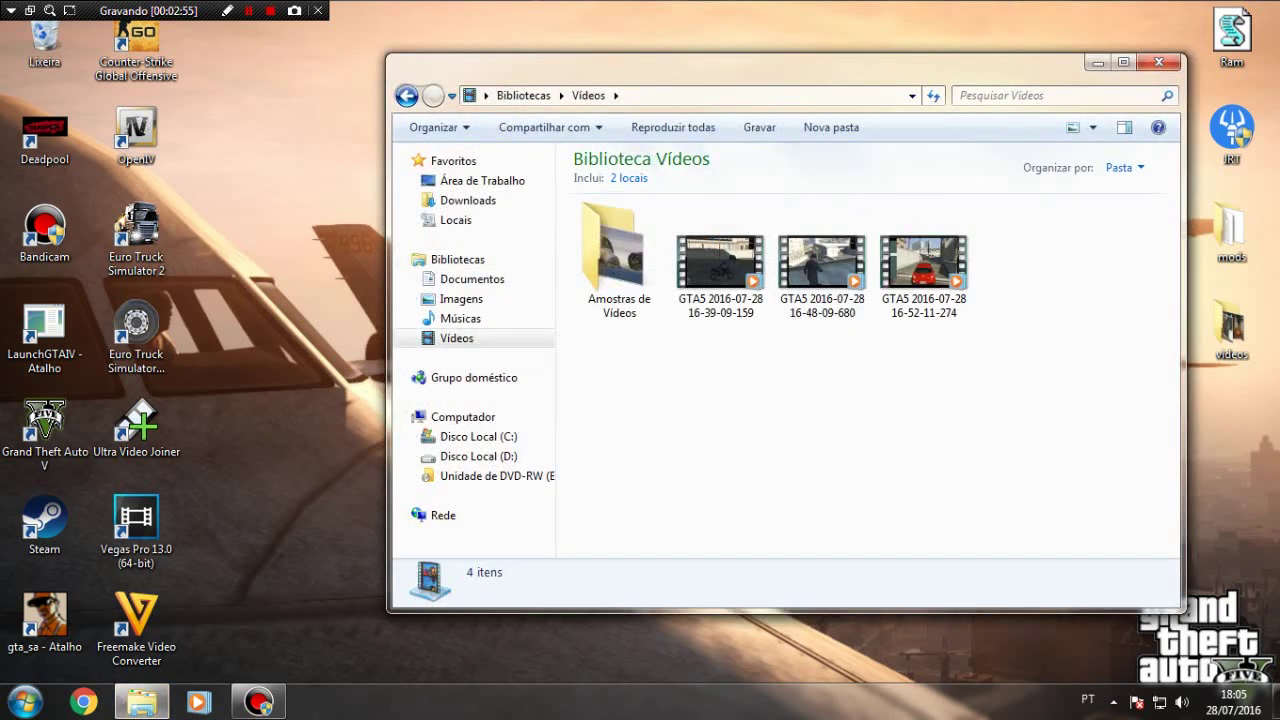
{"action": "key", "text": "Left"}
{"action": "key", "text": "Left"}
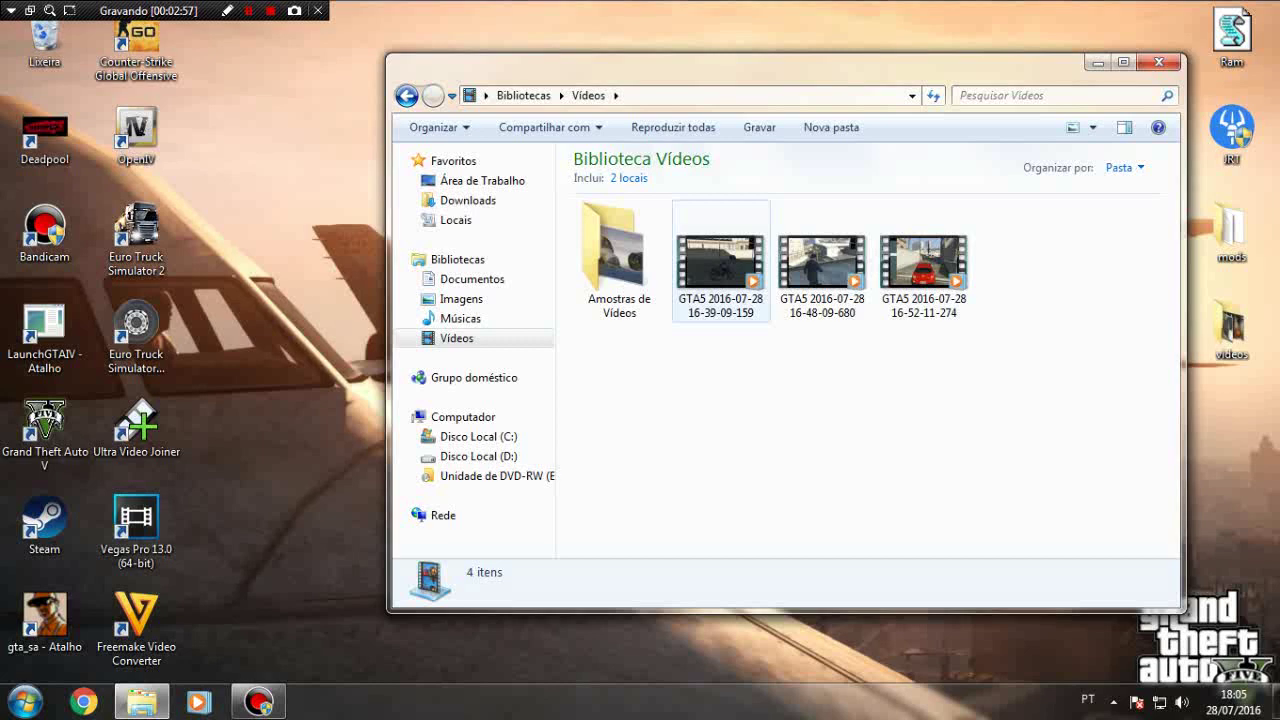
{"action": "key", "text": "space"}
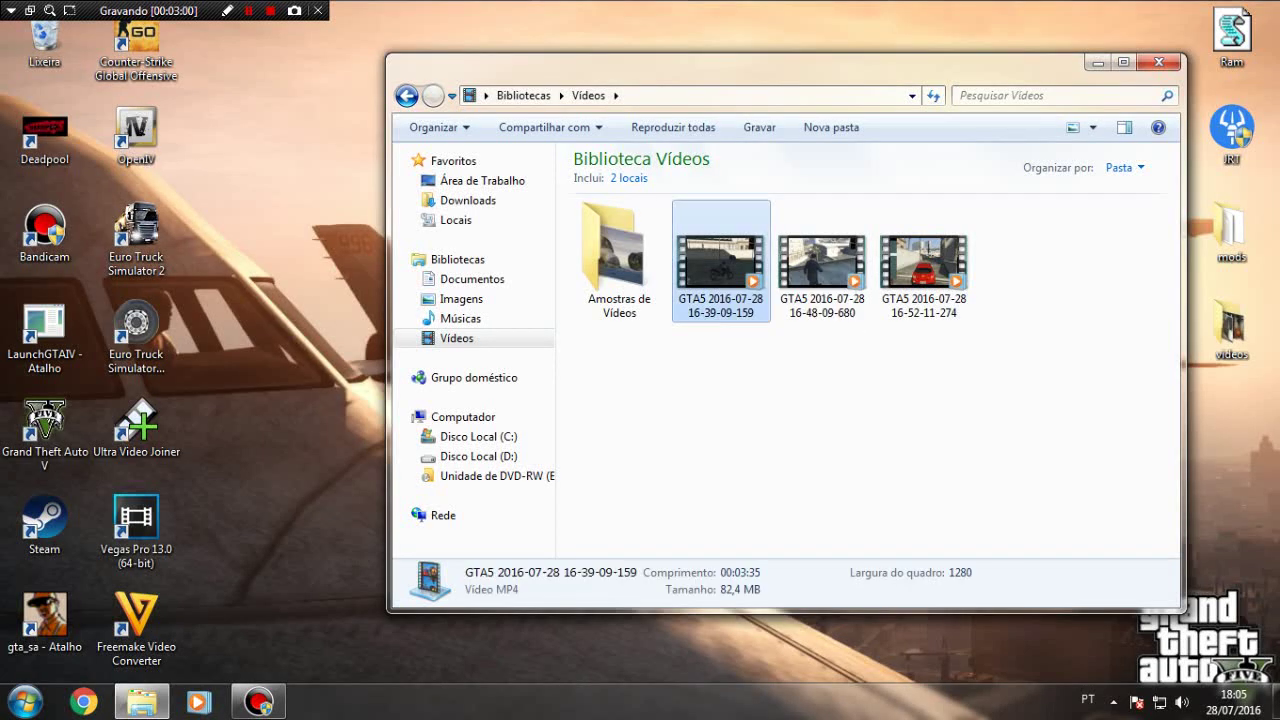
{"action": "key", "text": "Return"}
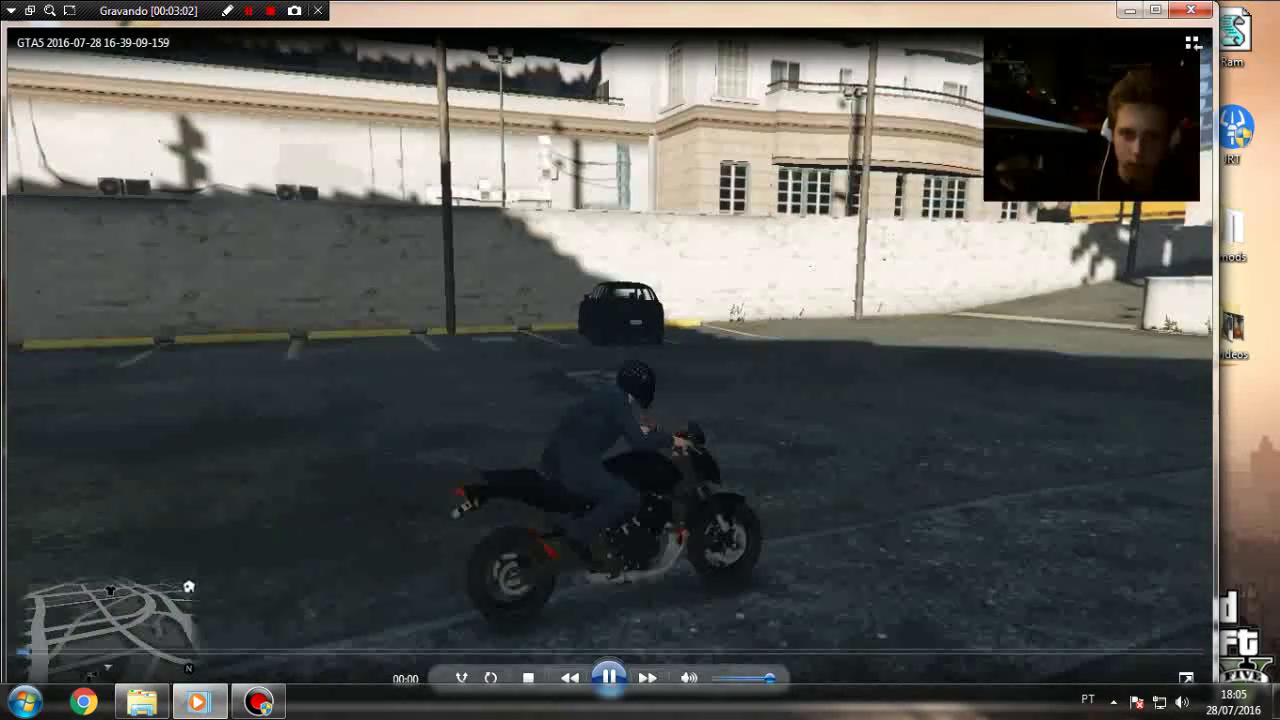
{"action": "key", "text": "alt+F4"}
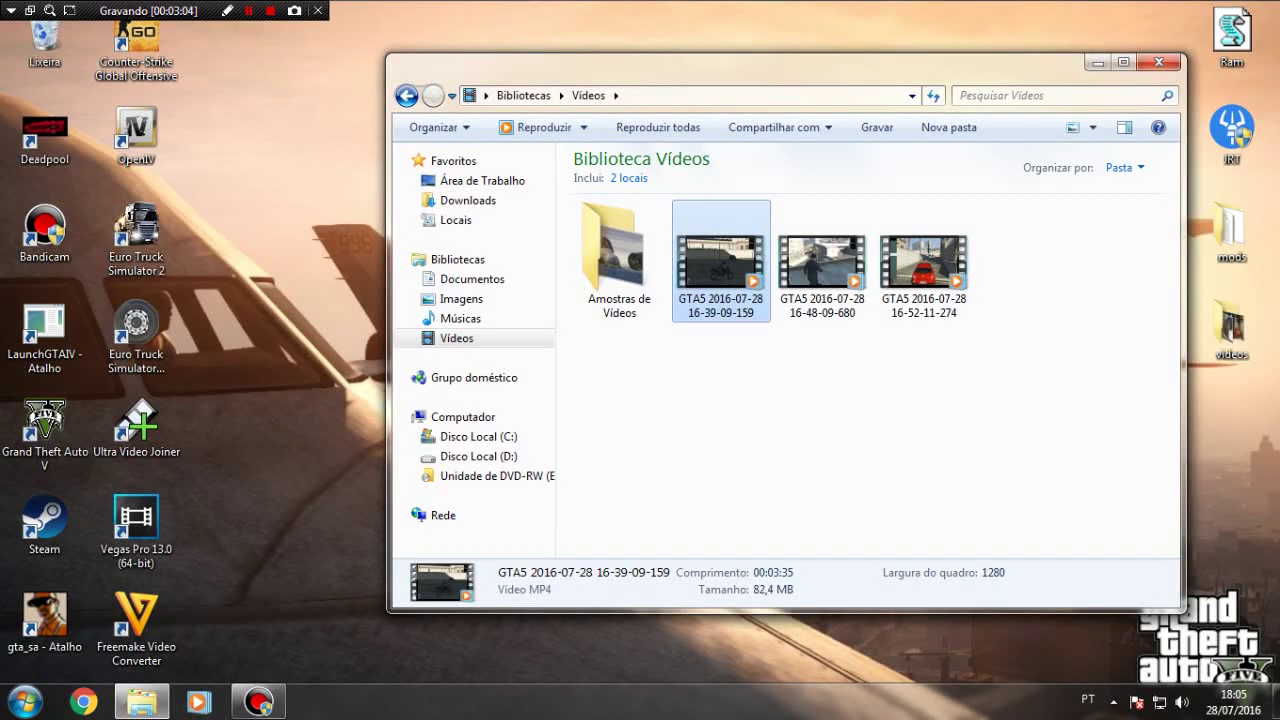
{"action": "double_click", "coordinate": [923, 264]}
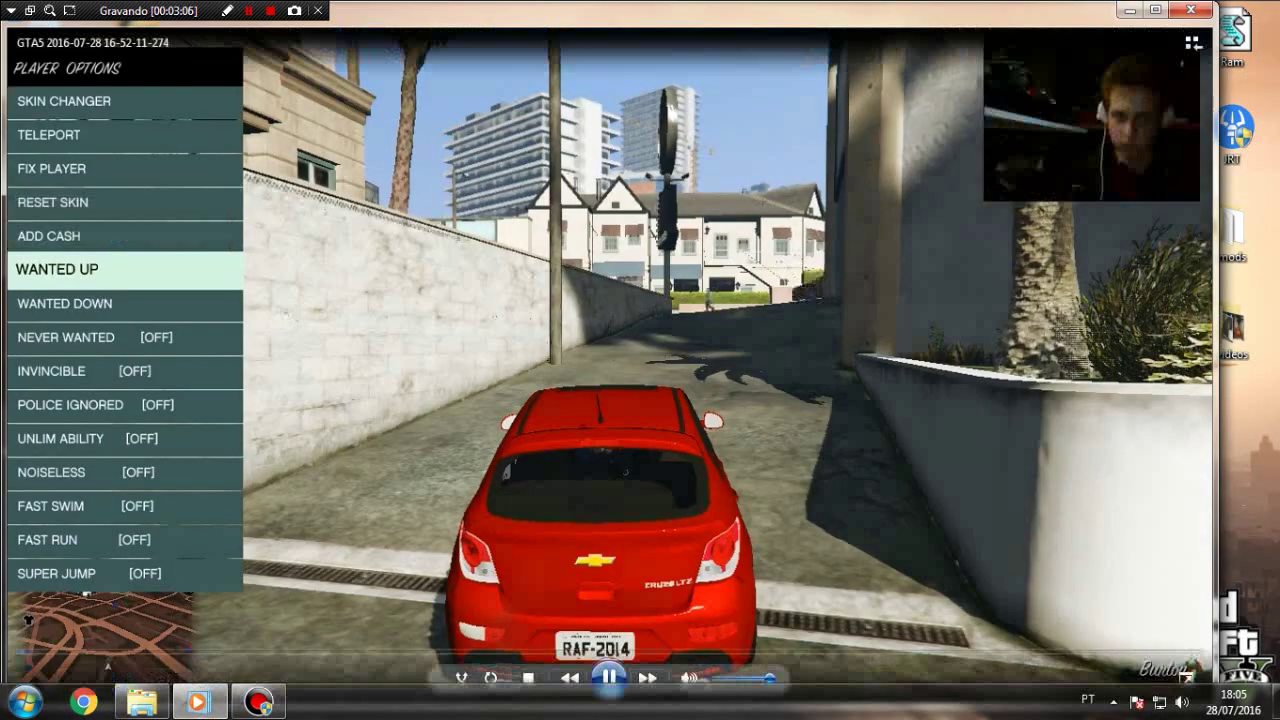
{"action": "left_click", "coordinate": [1192, 10]}
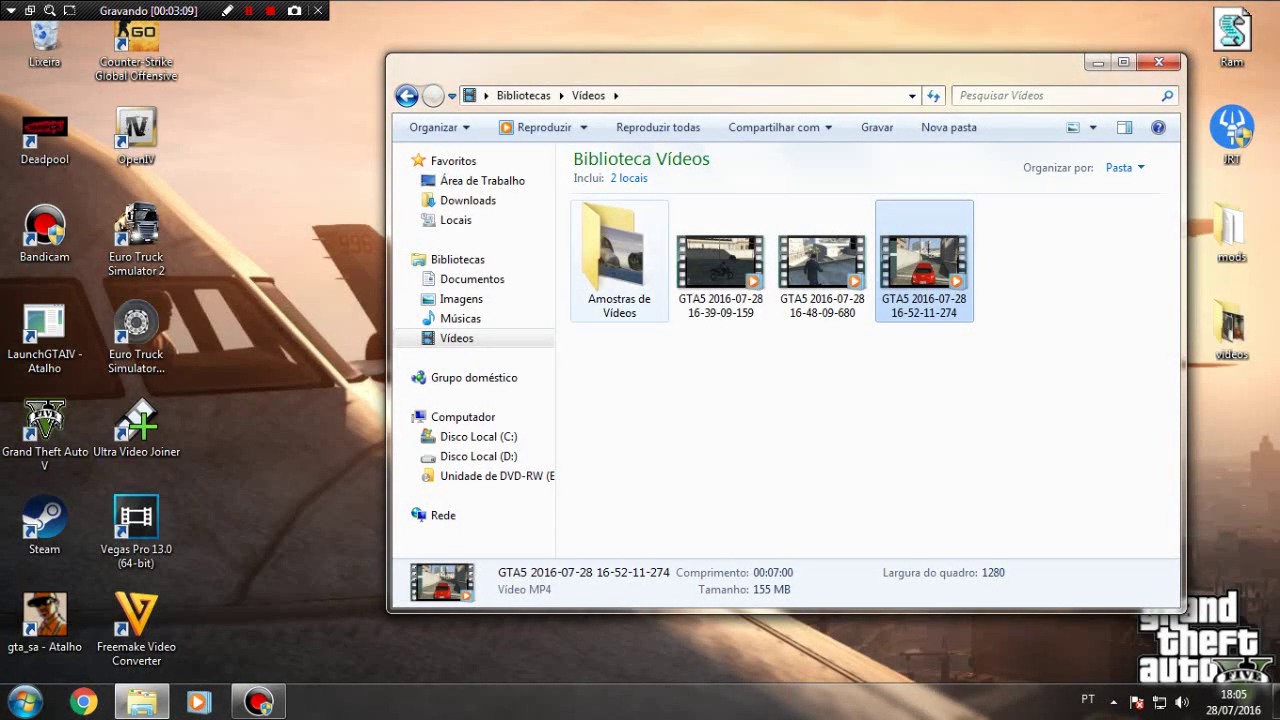
{"action": "left_click", "coordinate": [860, 405]}
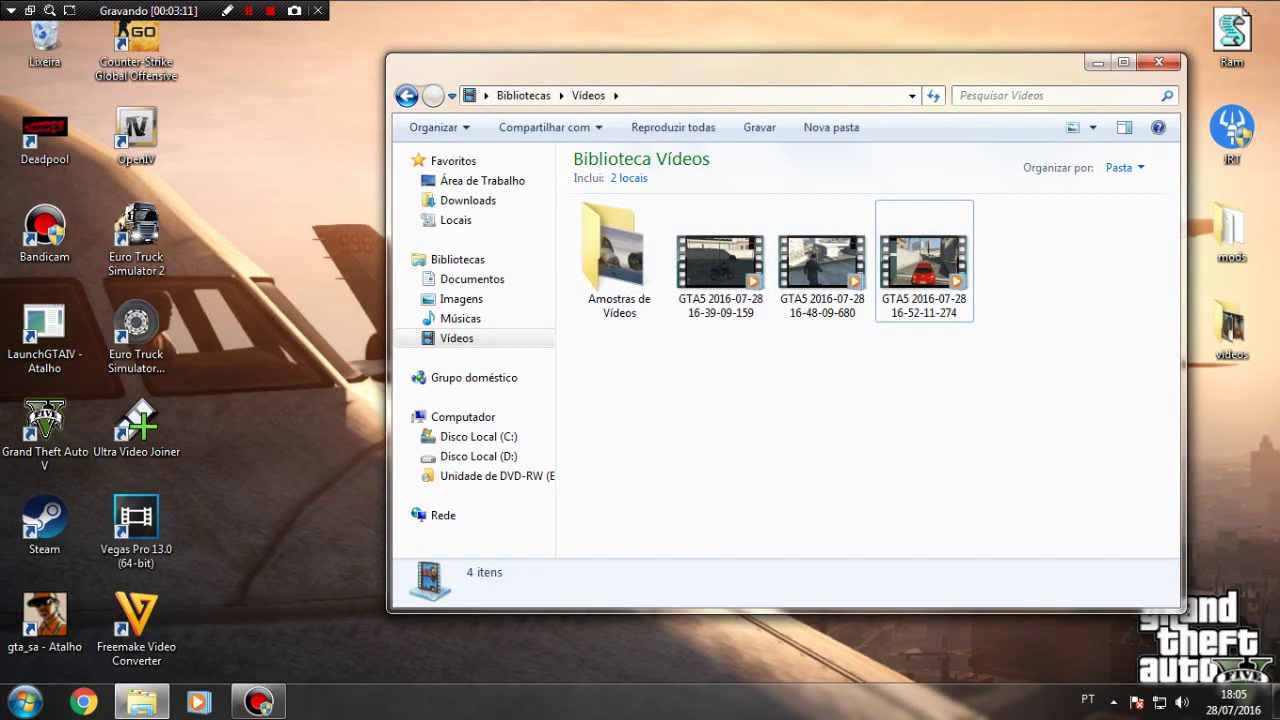